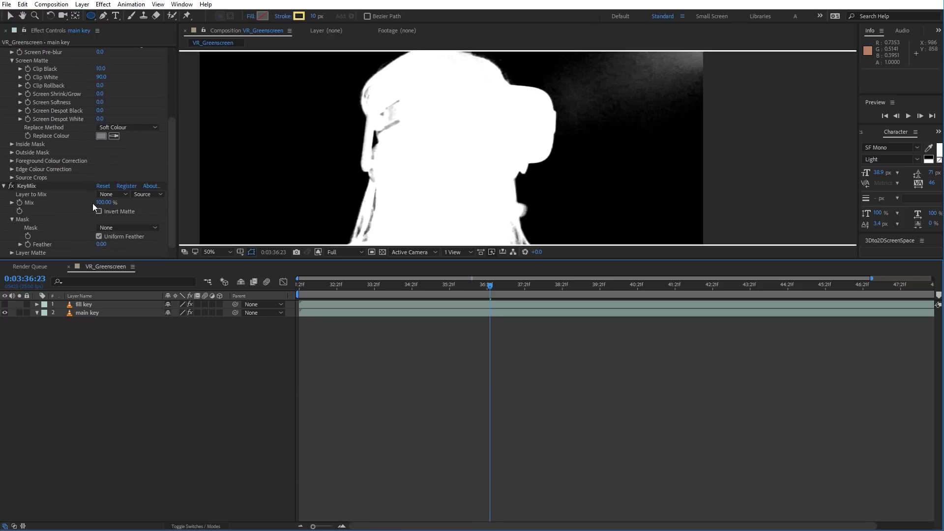
# Step: Inspect the KeyMix source options without changing them
pyautogui.click(75, 213)
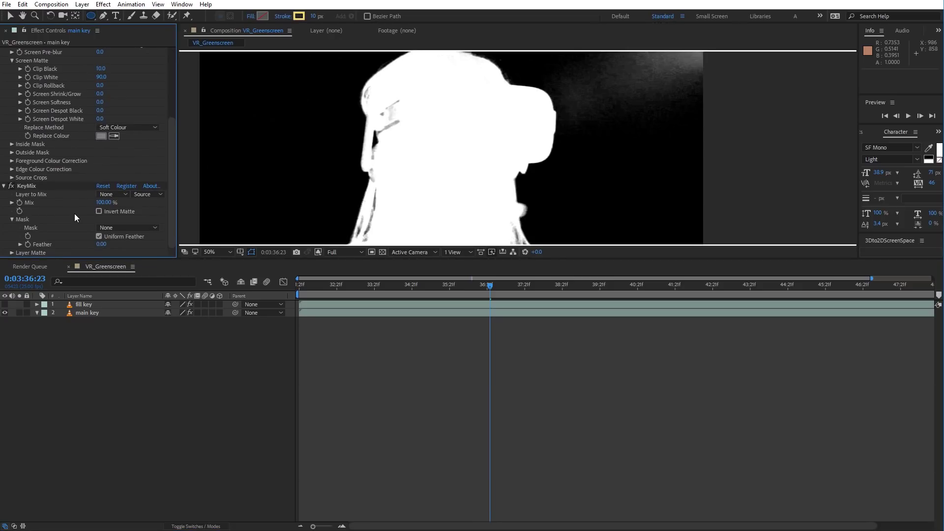
pyautogui.click(152, 193)
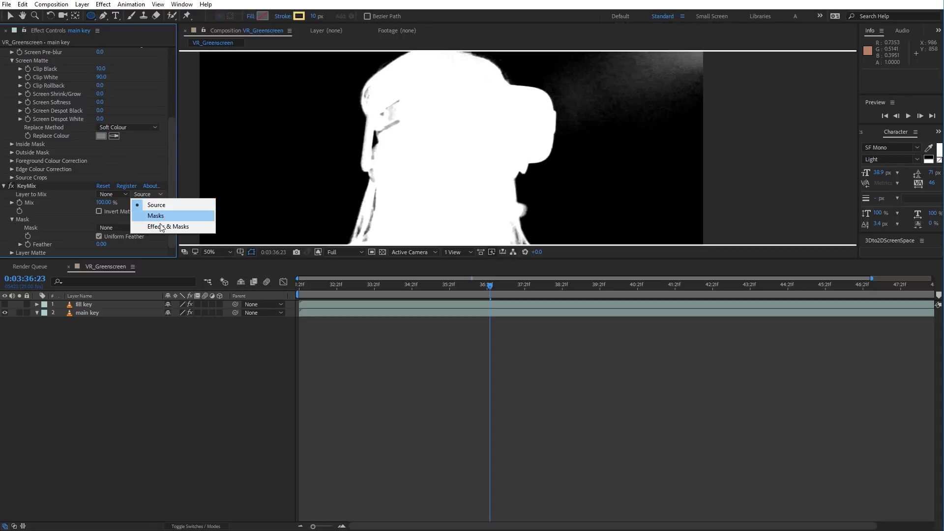
pyautogui.click(62, 215)
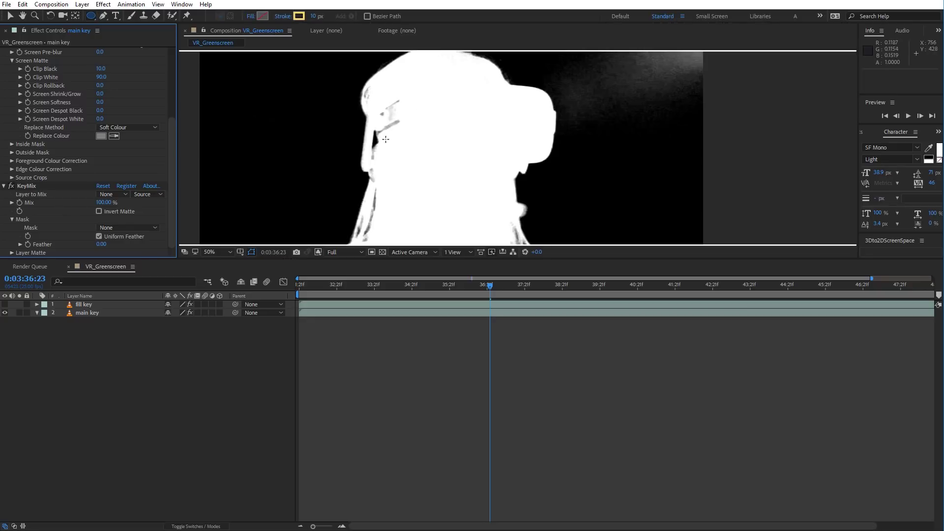
# Step: Set the Keylight Clip White value to 50
pyautogui.press('v')
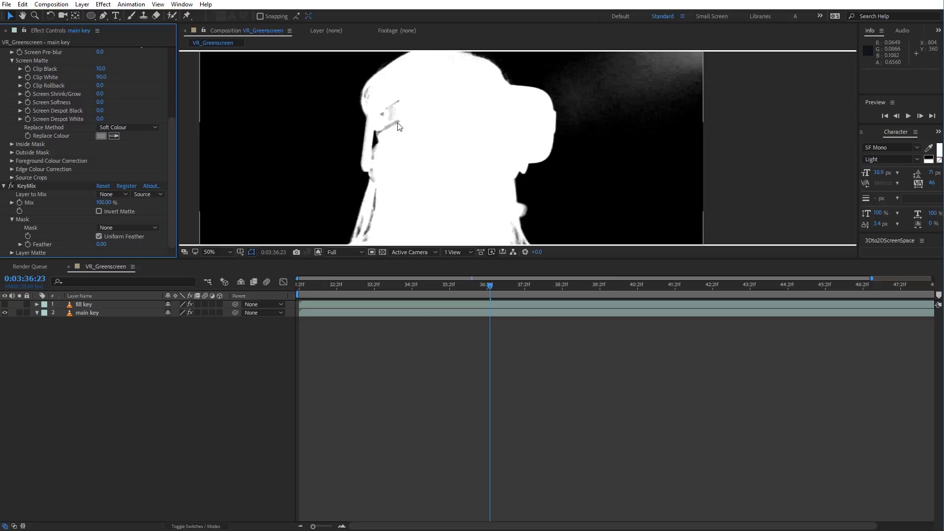
pyautogui.scroll(3, 53, 123)
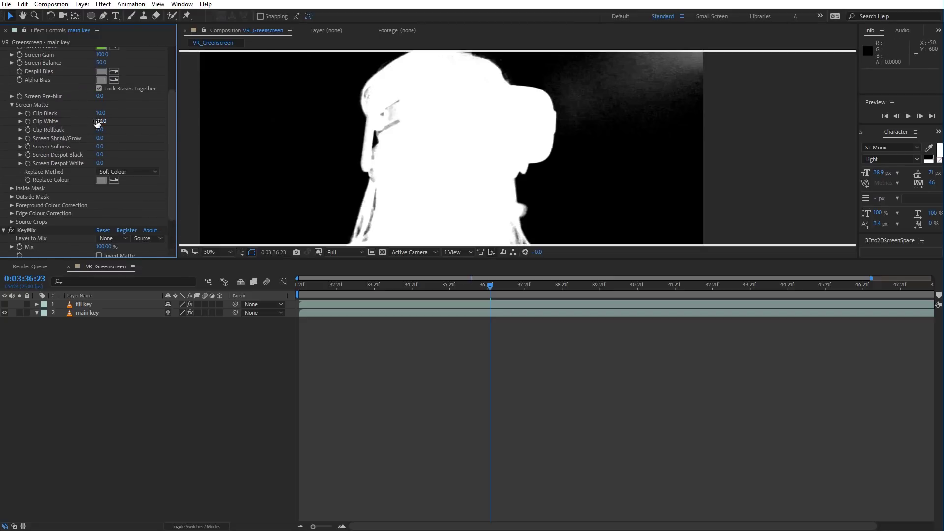
pyautogui.click(100, 121)
pyautogui.write('50')
pyautogui.press('Return')
# Step: Review the fill key's Keylight settings, then hide the fill key and select main key
pyautogui.hotkey('ctrl', 'Up')
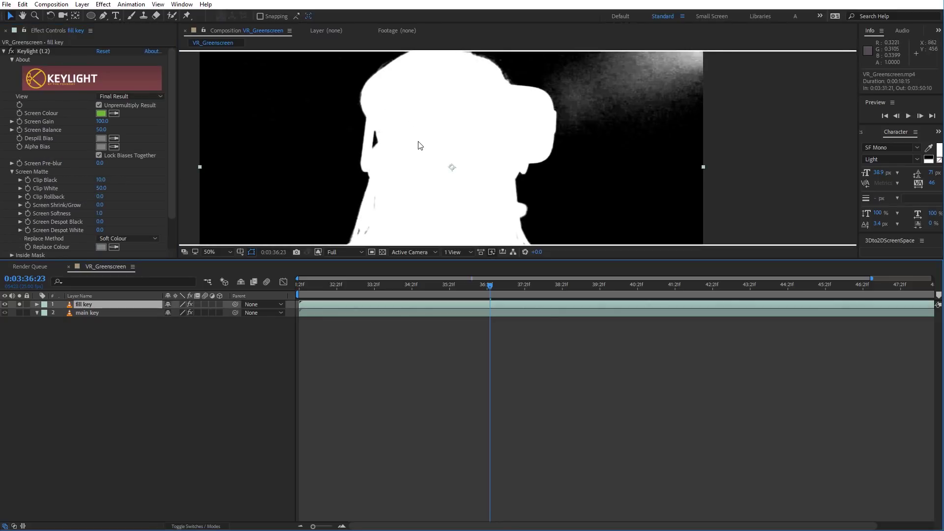
pyautogui.click(5, 305)
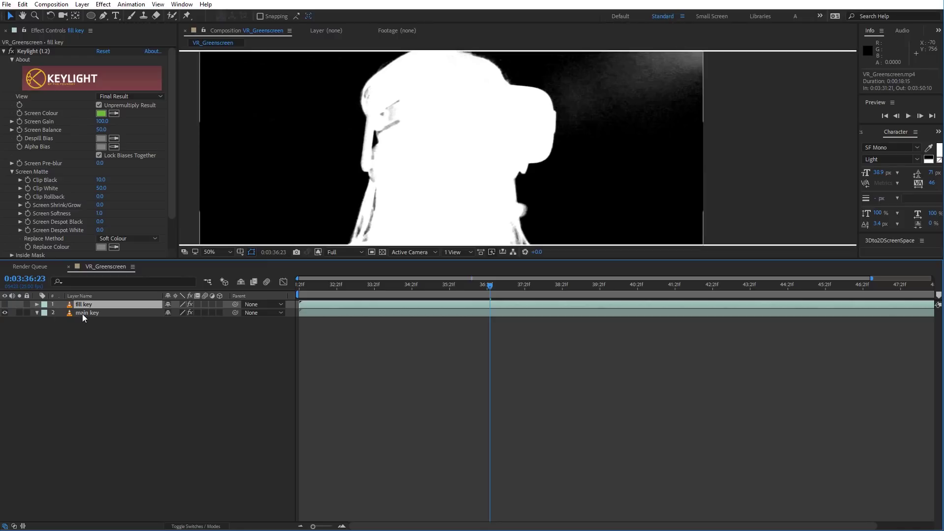
pyautogui.click(84, 313)
pyautogui.scroll(-5, 88, 174)
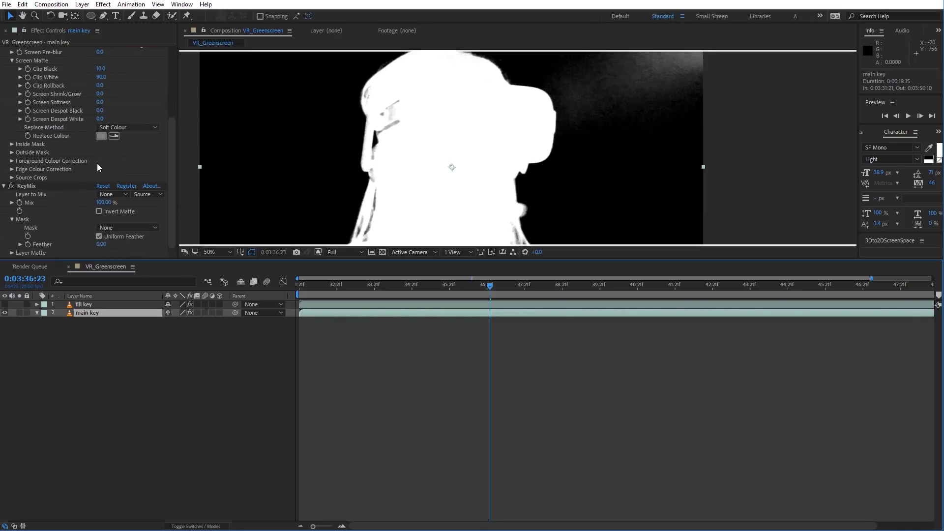
# Step: Draw an ellipse mask over the cheek hole on main key and set its mode to None
pyautogui.click(95, 19)
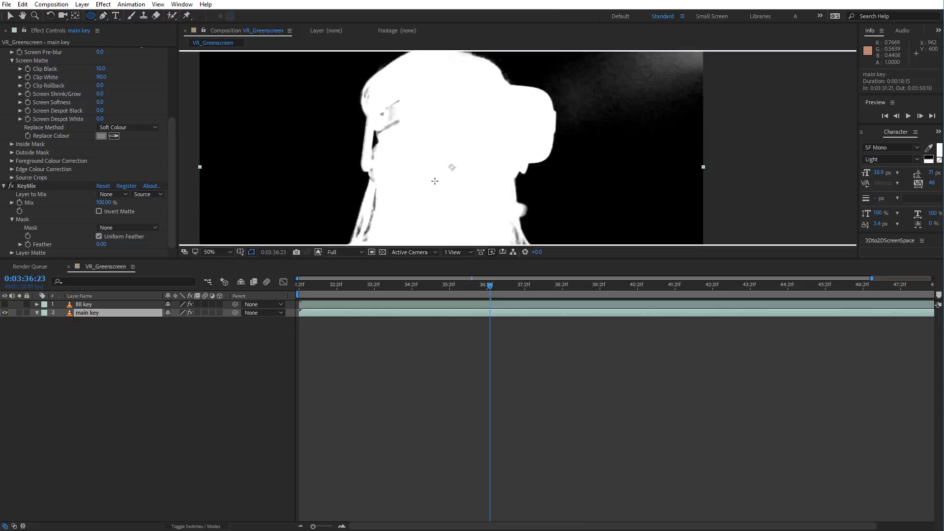
pyautogui.moveTo(436, 181); pyautogui.dragTo(349, 94)
pyautogui.press('m')
pyautogui.click(180, 330)
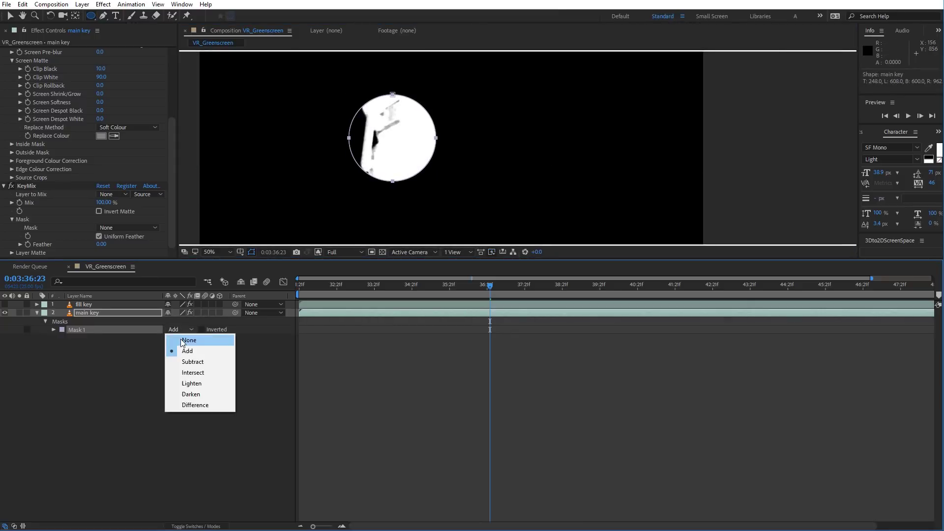
pyautogui.click(185, 338)
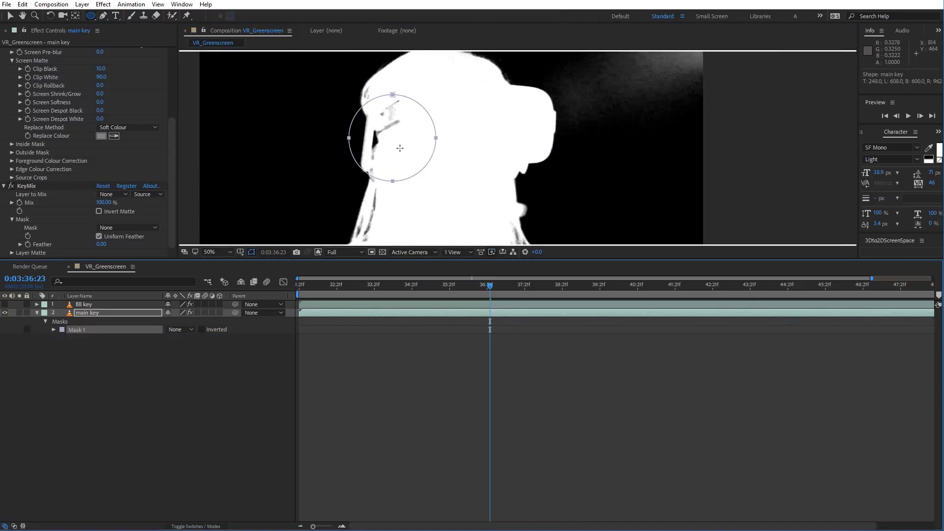
# Step: Set KeyMix to use Mask 1, mix in the fill key layer, and take its Effects & Masks
pyautogui.press('v')
pyautogui.click(128, 227)
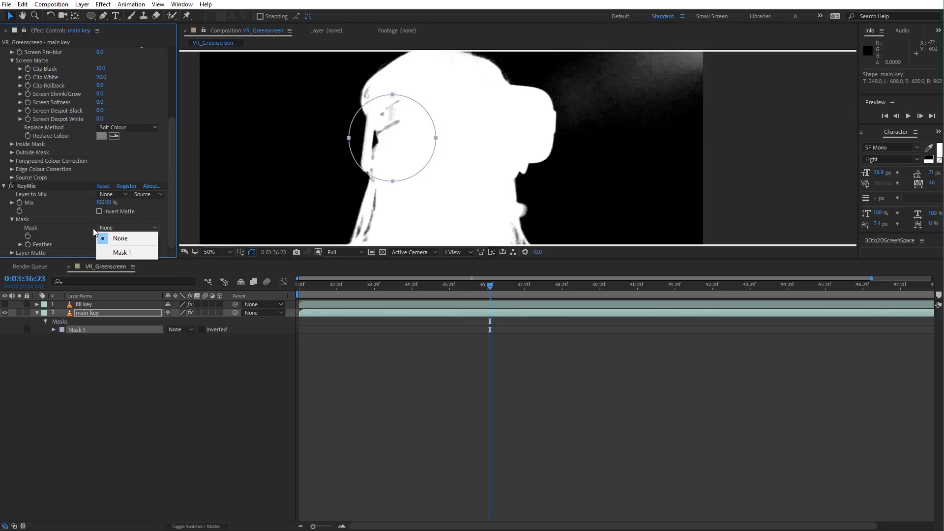
pyautogui.click(126, 253)
pyautogui.click(113, 194)
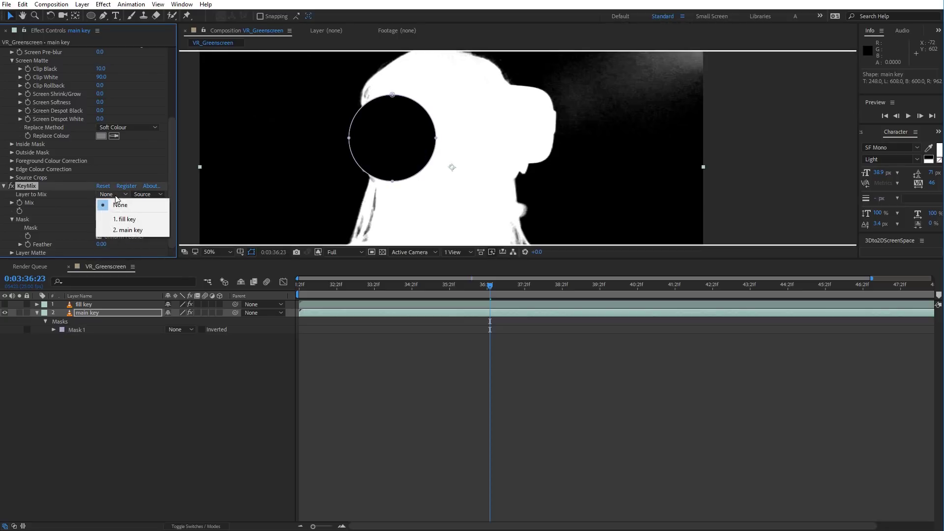
pyautogui.click(119, 219)
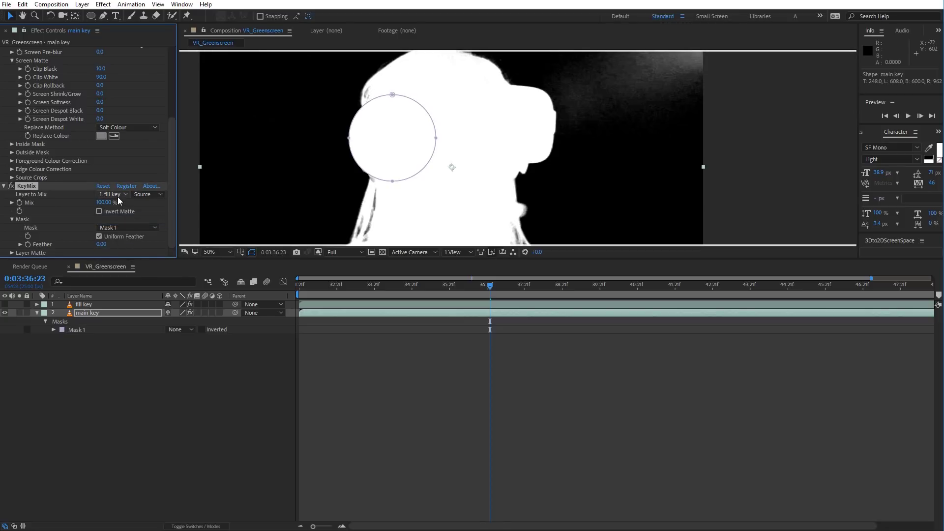
pyautogui.hotkey('alt', '4')
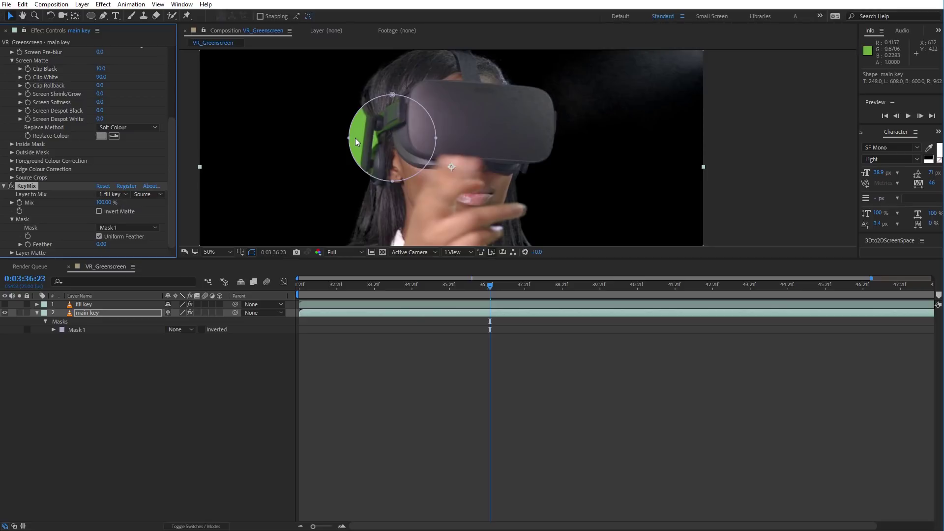
pyautogui.click(148, 194)
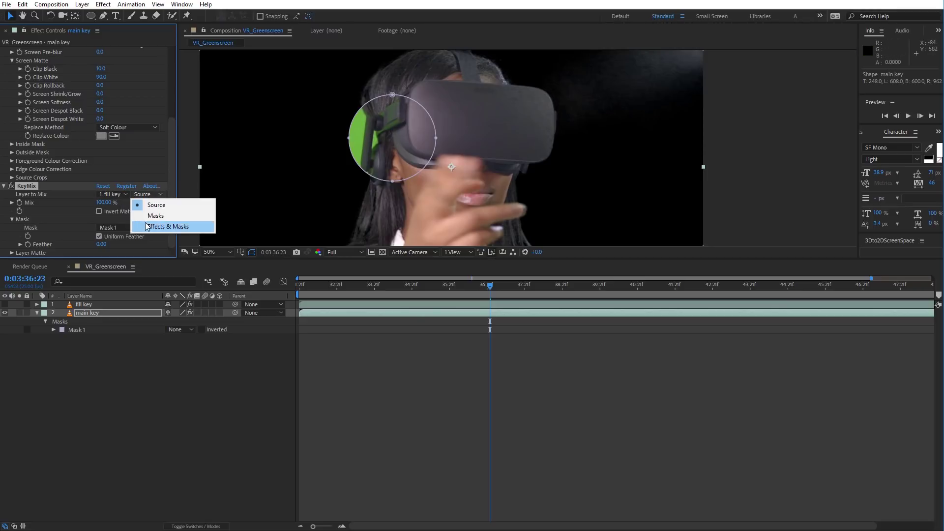
pyautogui.click(147, 226)
pyautogui.hotkey('alt', '4')
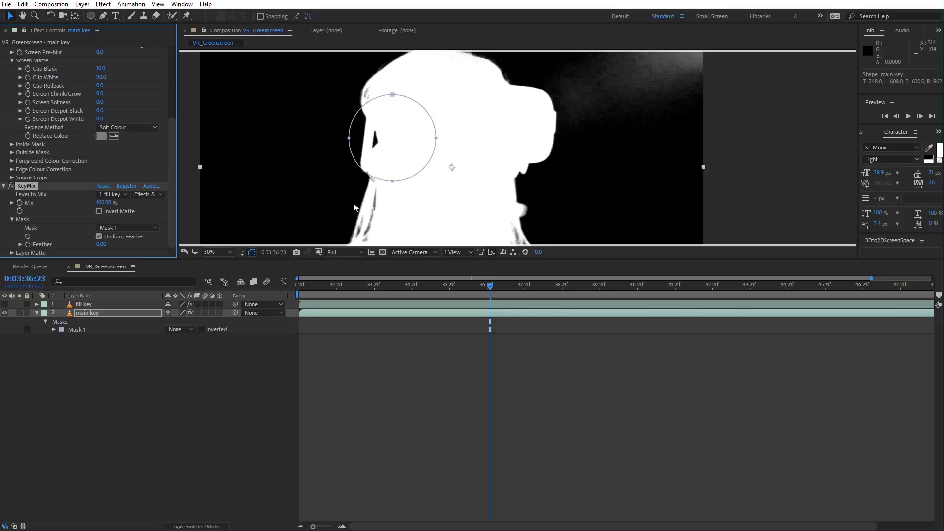
# Step: Pull the mask's bottom vertex down-left and set Mask 1 feather to 50 pixels
pyautogui.moveTo(392, 181); pyautogui.dragTo(386, 189)
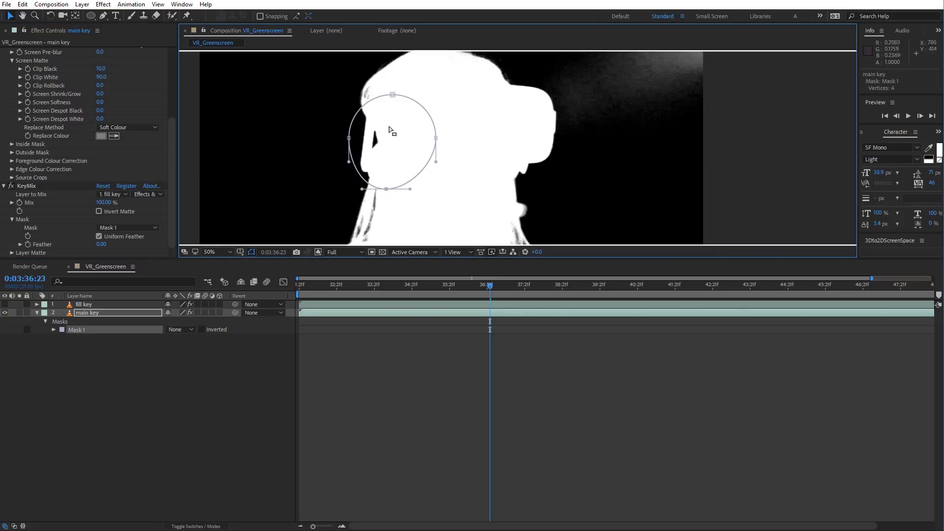
pyautogui.click(85, 247)
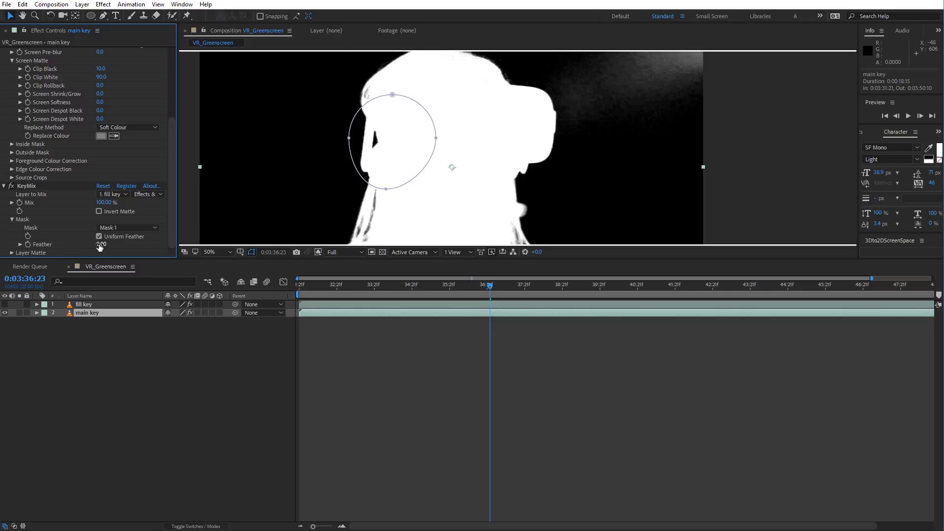
pyautogui.press('f')
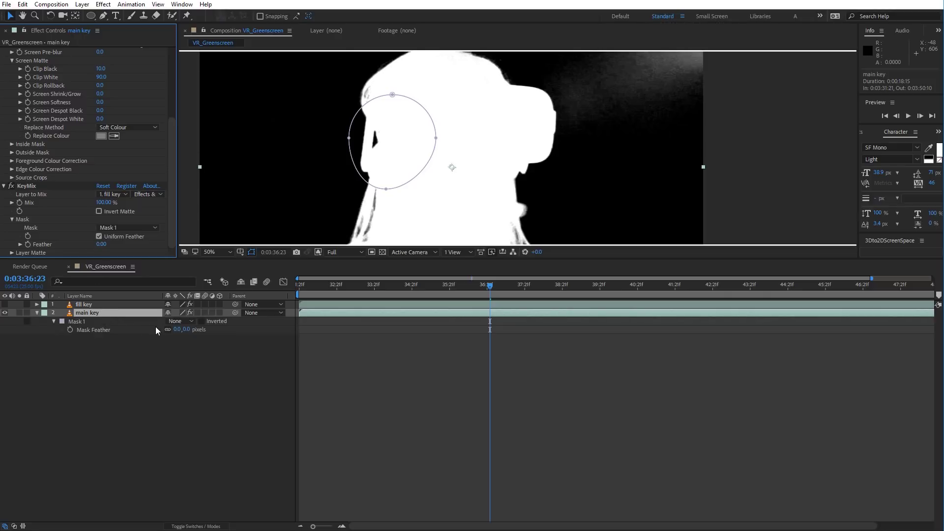
pyautogui.click(176, 329)
pyautogui.write('50')
pyautogui.press('Return')
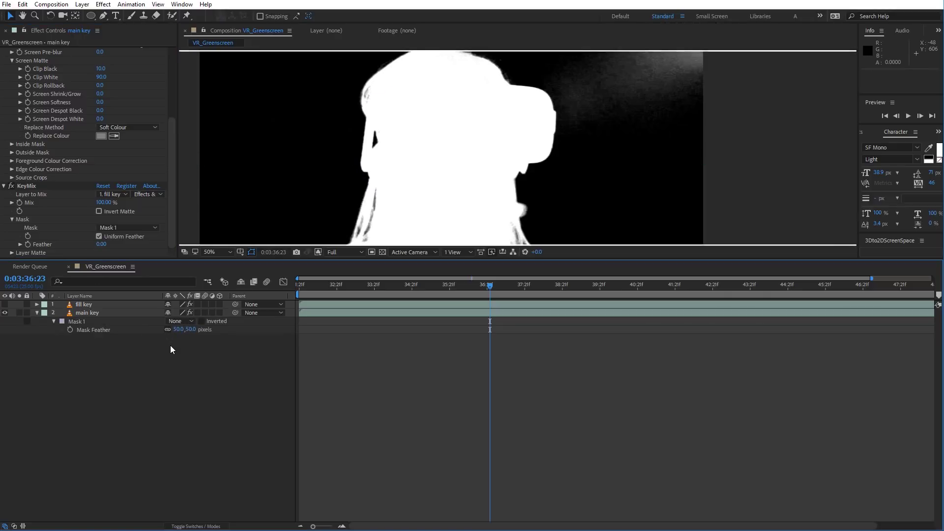
# Step: Set KeyMix Feather to 50 and widen the mask's top edge with the Mask Feather tool
pyautogui.click(101, 245)
pyautogui.click(73, 240)
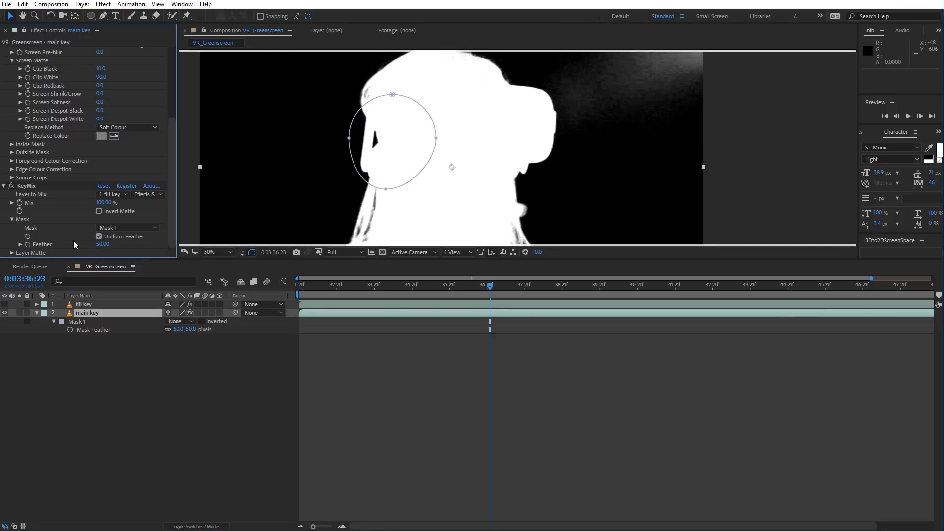
pyautogui.click(80, 311)
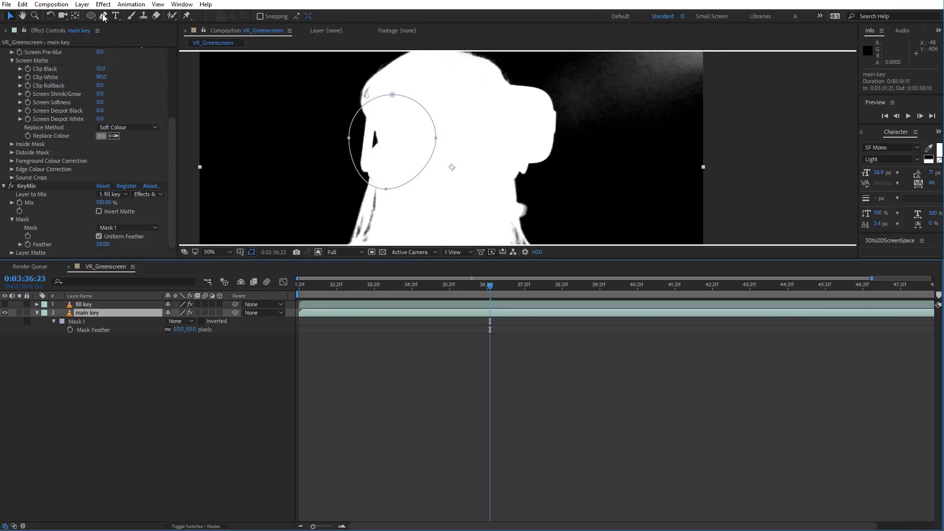
pyautogui.moveTo(103, 18); pyautogui.dragTo(125, 60)
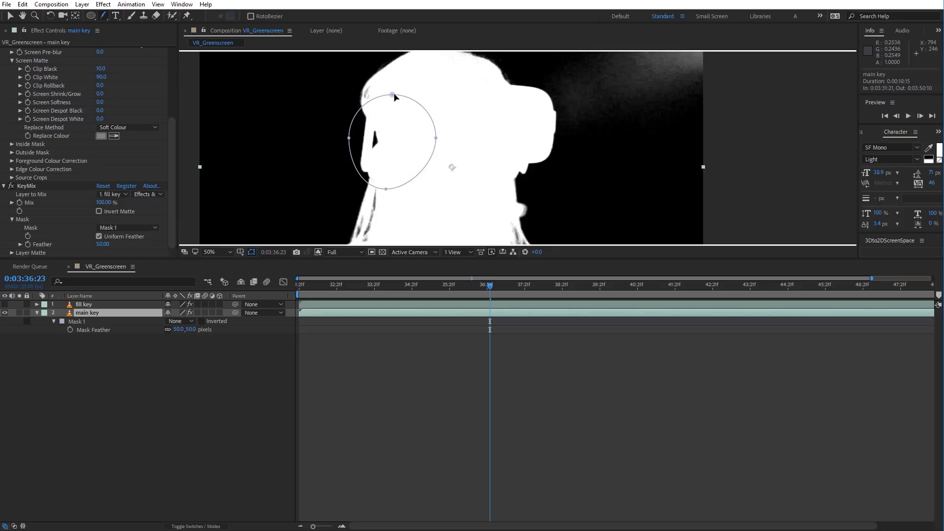
pyautogui.moveTo(392, 95); pyautogui.dragTo(400, 79)
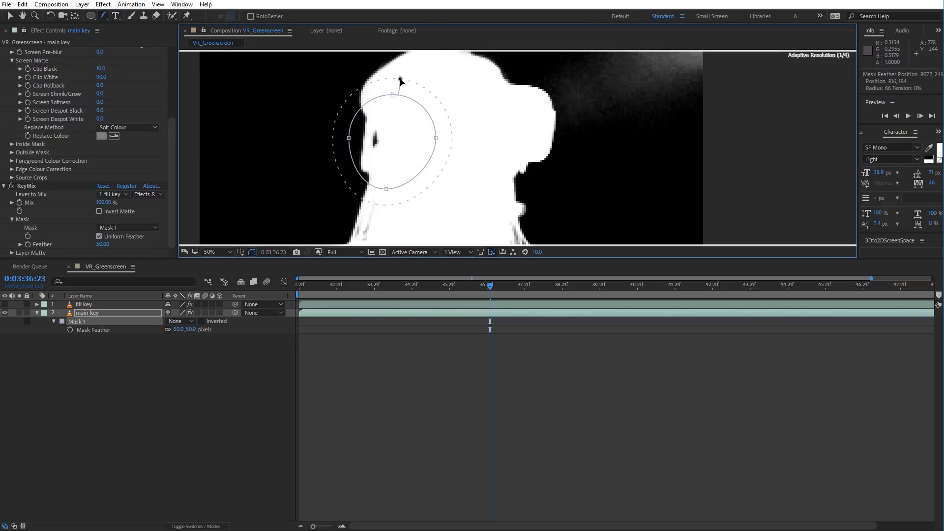
pyautogui.click(246, 395)
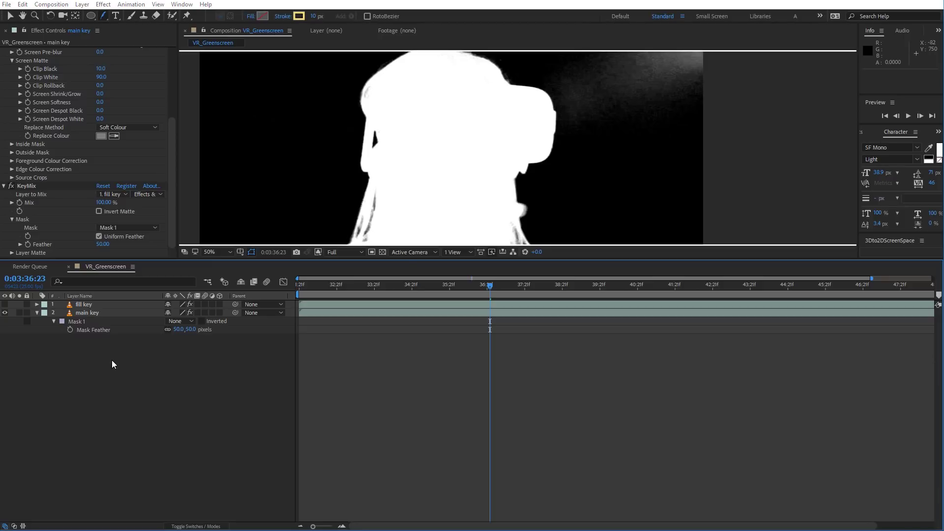
# Step: Create a white solid and place a circle mask on it over the cheek
pyautogui.hotkey('ctrl', 'y')
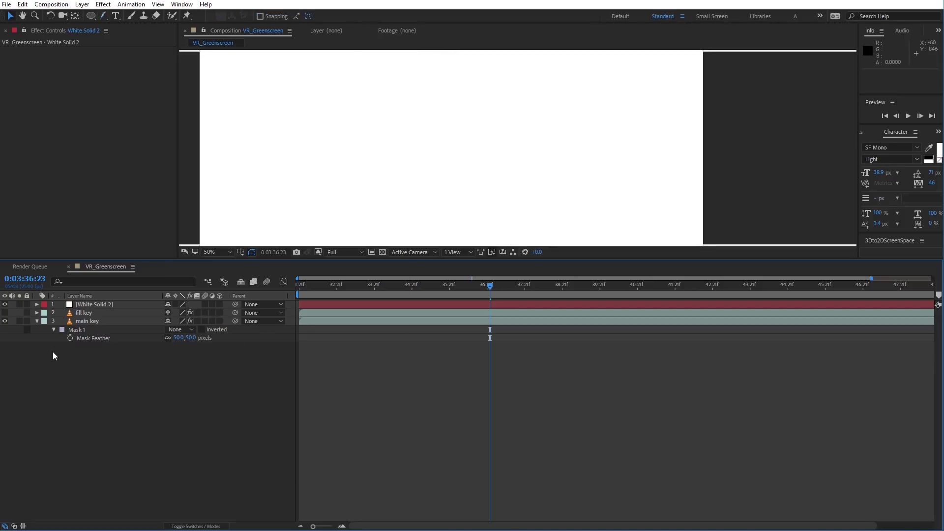
pyautogui.click(81, 305)
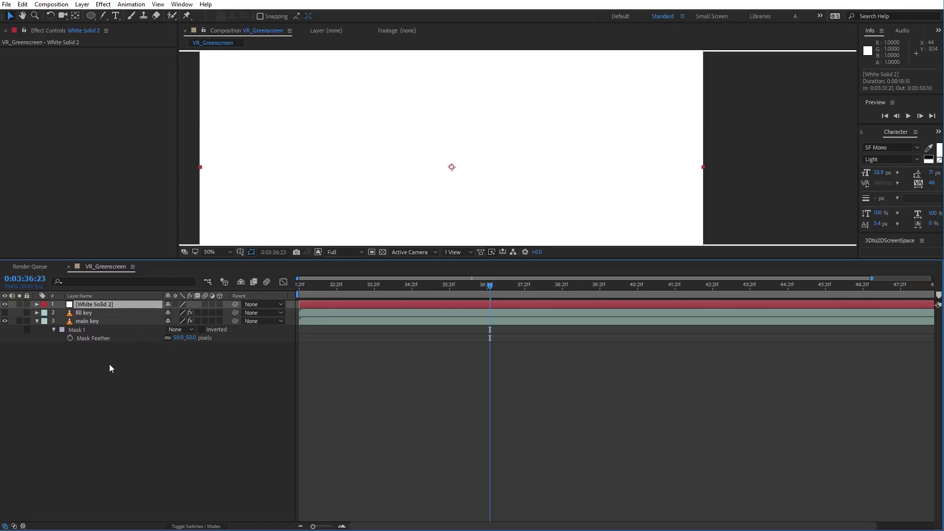
pyautogui.click(91, 16)
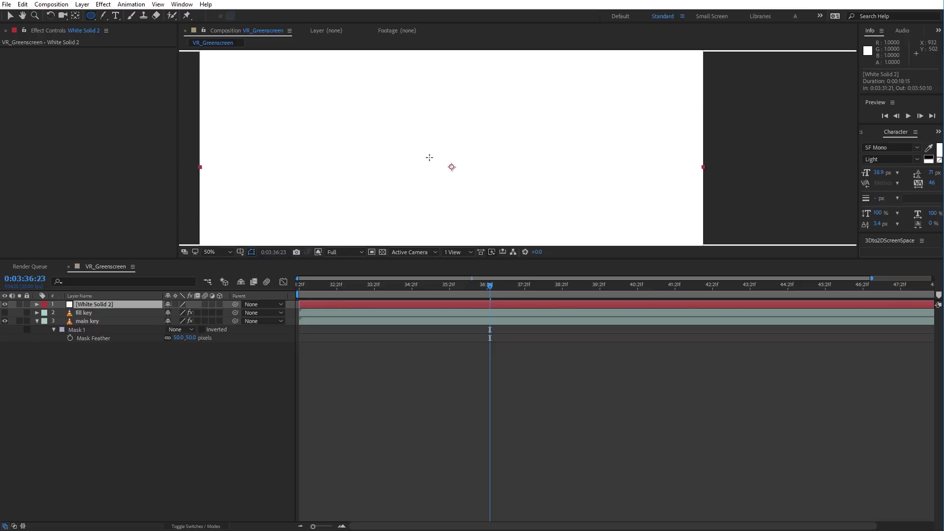
pyautogui.moveTo(429, 157); pyautogui.dragTo(336, 66)
pyautogui.press('v')
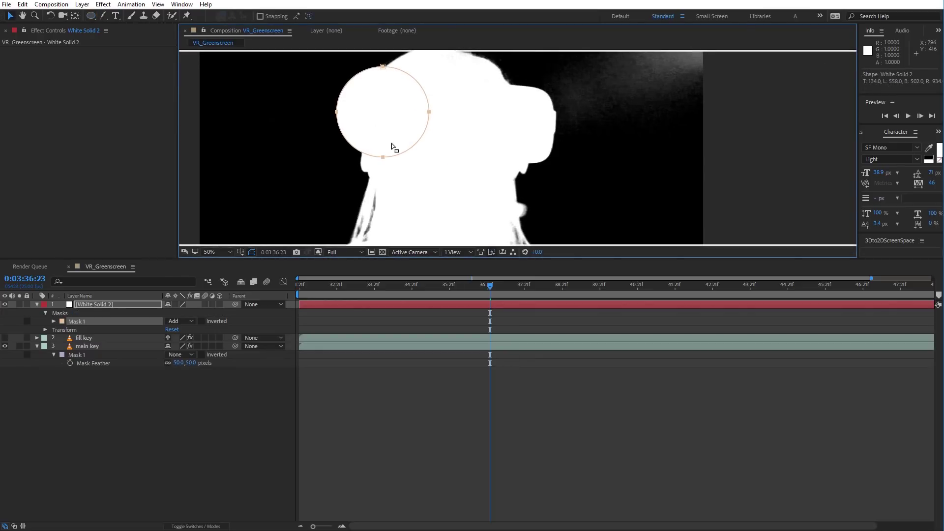
pyautogui.moveTo(388, 156); pyautogui.dragTo(391, 181)
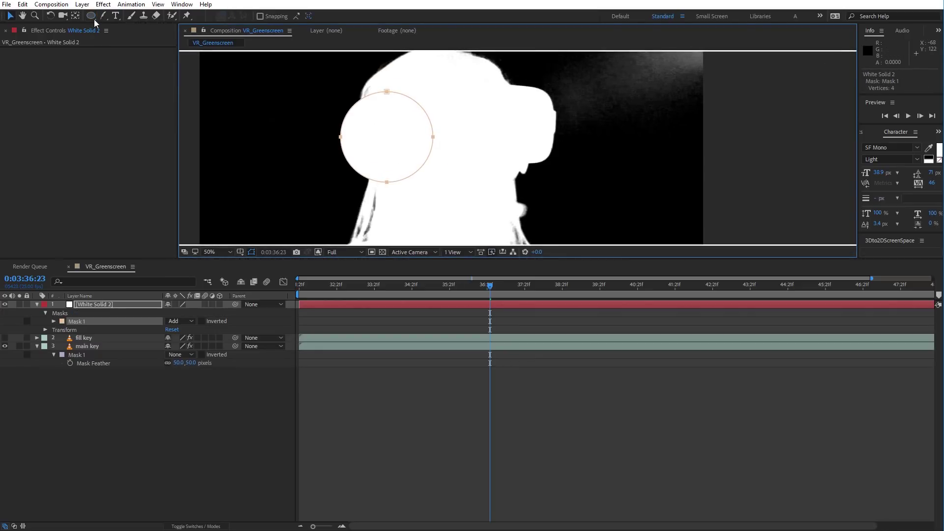
# Step: Draw a second ellipse mask below the circle and set it to Subtract
pyautogui.press('q')
pyautogui.moveTo(415, 148); pyautogui.dragTo(389, 118)
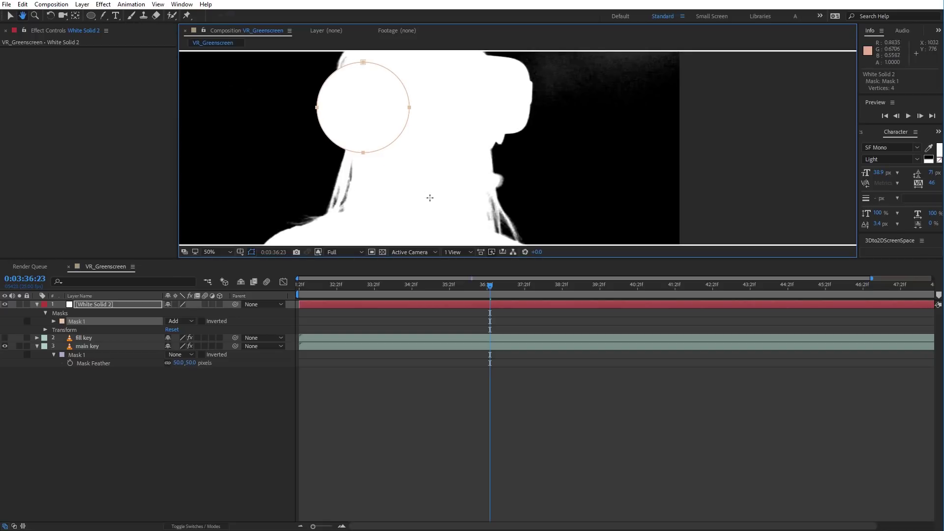
pyautogui.moveTo(427, 229); pyautogui.dragTo(309, 136)
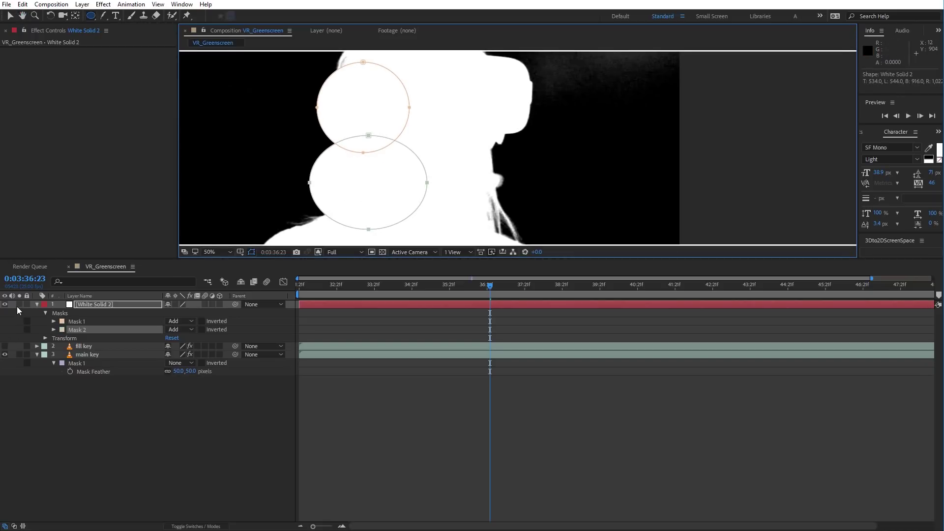
pyautogui.click(18, 304)
pyautogui.click(180, 329)
pyautogui.click(184, 363)
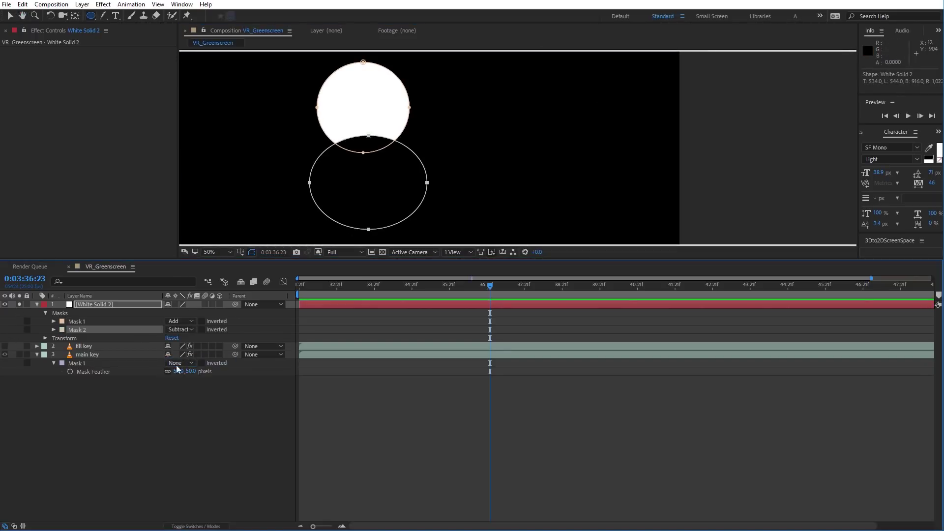
# Step: Apply Gaussian Blur to White Solid 2 with Blurriness 50
pyautogui.click(96, 304)
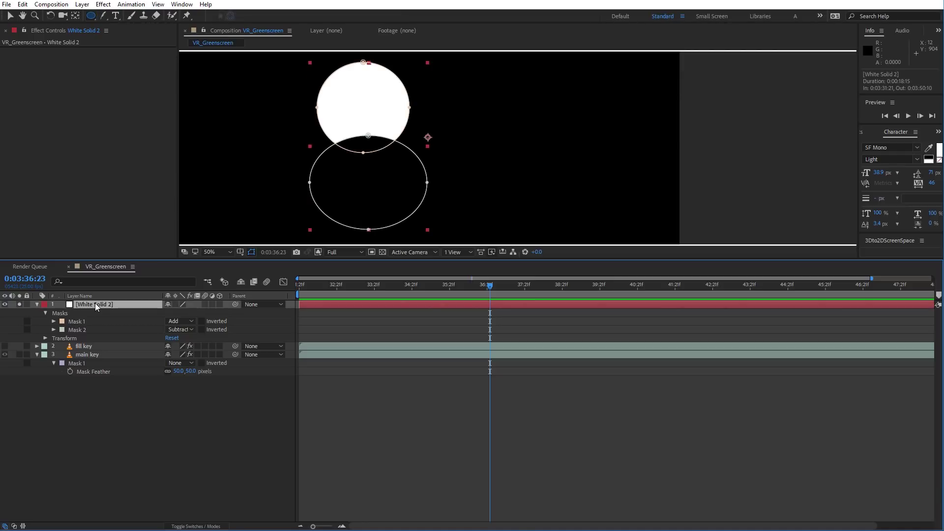
pyautogui.hotkey('ctrl', 'space')
pyautogui.write('gauss')
pyautogui.press('Return')
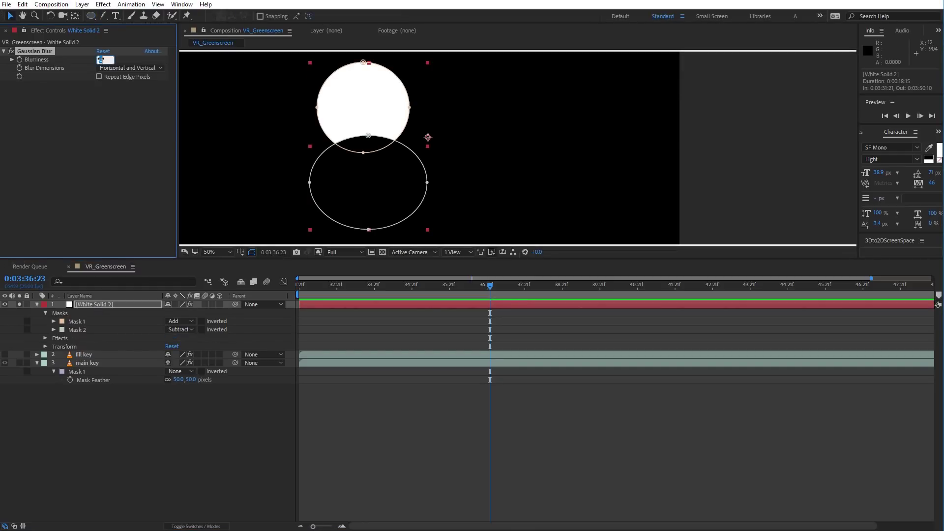
pyautogui.click(173, 416)
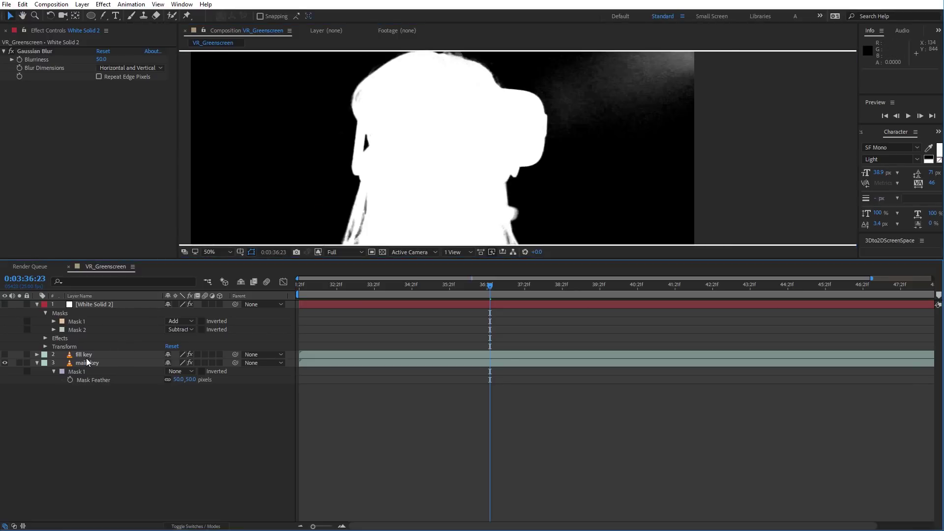
# Step: Enable KeyMix Layer Matte on main key using White Solid 2's Effects & Masks
pyautogui.click(86, 363)
pyautogui.scroll(-5, 54, 226)
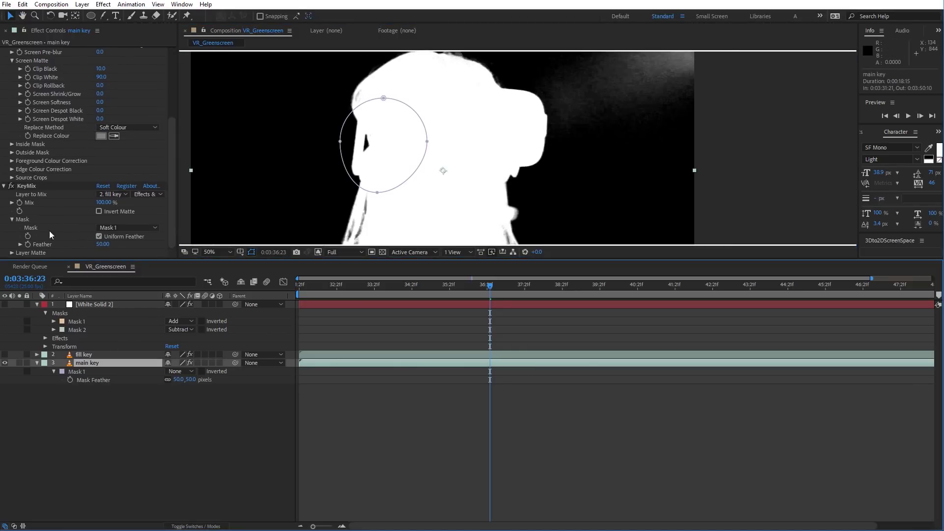
pyautogui.click(12, 253)
pyautogui.scroll(-1, 65, 232)
pyautogui.click(99, 244)
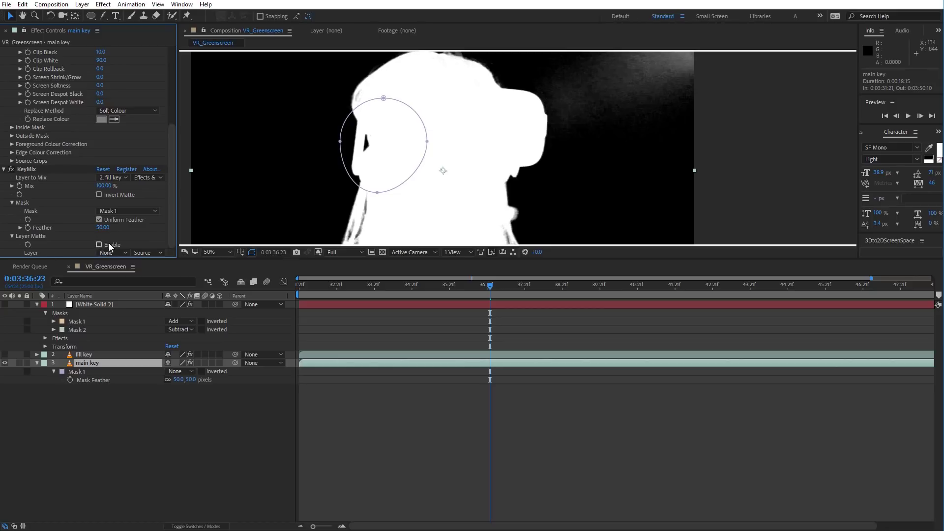
pyautogui.click(112, 253)
pyautogui.click(116, 279)
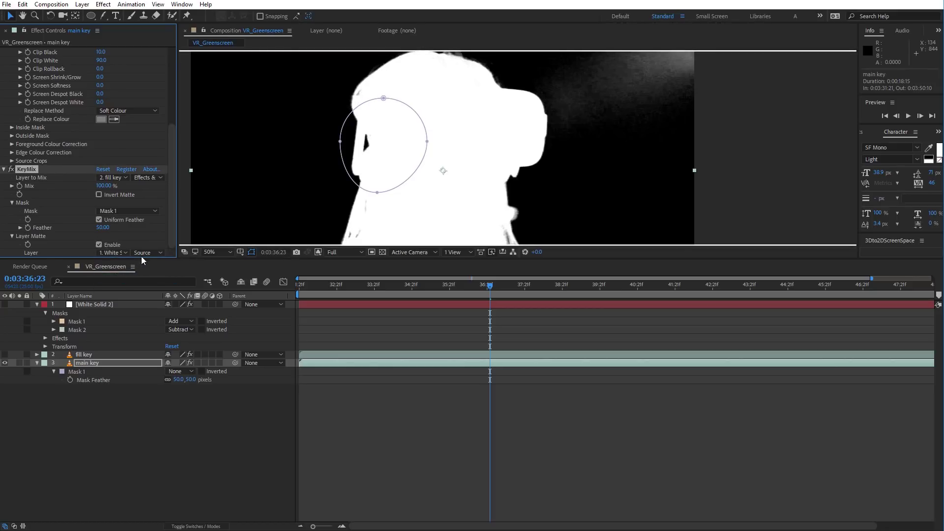
pyautogui.click(144, 253)
pyautogui.click(150, 283)
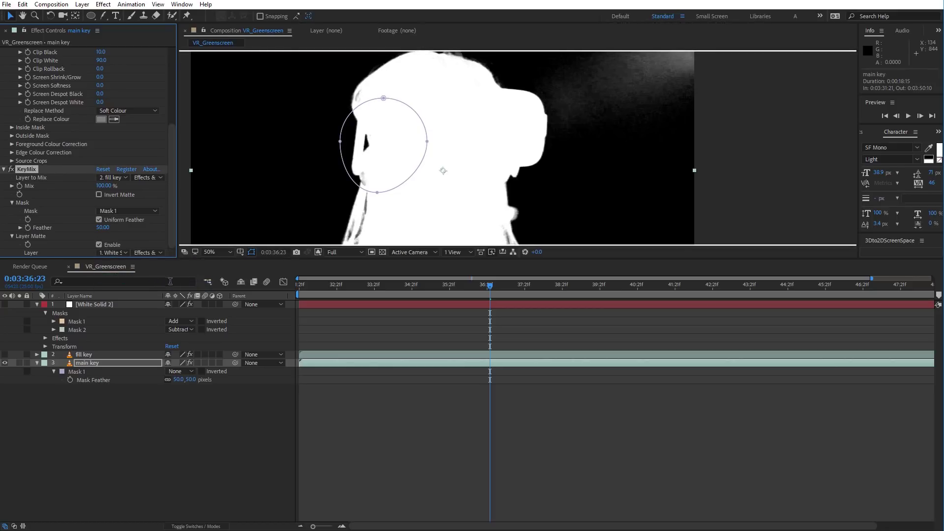
pyautogui.click(72, 305)
# Step: Nudge White Solid 2 to position 1024, 540 over the cheek, then reselect main key
pyautogui.hotkey('shift', 'Left')
pyautogui.hotkey('shift', 'Left')
pyautogui.hotkey('shift', 'Left')
pyautogui.hotkey('shift', 'Left')
pyautogui.hotkey('shift', 'Left')
pyautogui.hotkey('shift', 'Left')
pyautogui.hotkey('shift', 'Left')
pyautogui.hotkey('shift', 'Left')
pyautogui.hotkey('shift', 'Left')
pyautogui.hotkey('shift', 'Left')
pyautogui.hotkey('shift', 'Left')
pyautogui.hotkey('shift', 'Left')
pyautogui.hotkey('shift', 'Left')
pyautogui.hotkey('shift', 'Left')
pyautogui.hotkey('shift', 'Left')
pyautogui.hotkey('shift', 'Left')
pyautogui.hotkey('shift', 'Left')
pyautogui.hotkey('shift', 'Left')
pyautogui.hotkey('shift', 'Left')
pyautogui.hotkey('shift', 'Left')
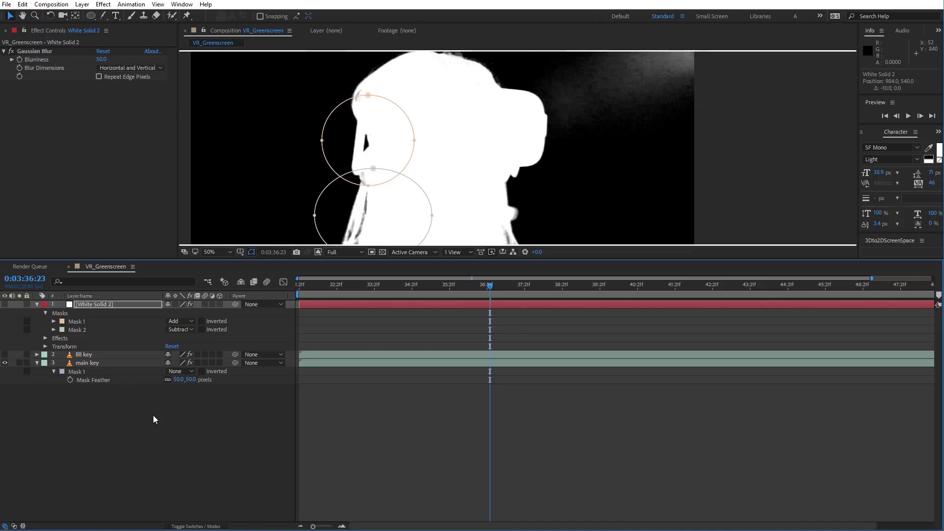
pyautogui.click(176, 304)
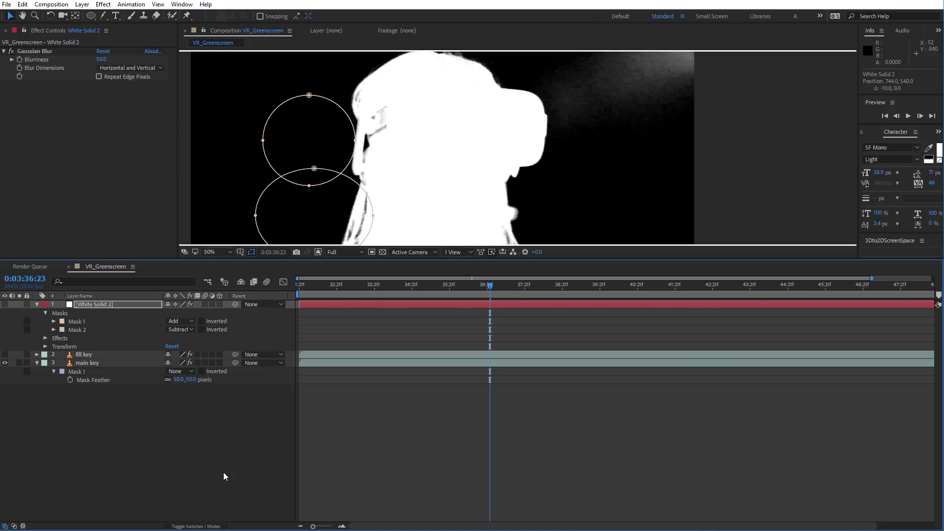
pyautogui.hotkey('shift', 'Right')
pyautogui.hotkey('shift', 'Right')
pyautogui.hotkey('shift', 'Right')
pyautogui.hotkey('shift', 'Right')
pyautogui.hotkey('shift', 'Right')
pyautogui.hotkey('shift', 'Right')
pyautogui.hotkey('shift', 'Right')
pyautogui.hotkey('shift', 'Right')
pyautogui.hotkey('shift', 'Right')
pyautogui.hotkey('shift', 'Right')
pyautogui.hotkey('shift', 'Right')
pyautogui.hotkey('shift', 'Right')
pyautogui.hotkey('shift', 'Right')
pyautogui.hotkey('shift', 'Right')
pyautogui.hotkey('shift', 'Right')
pyautogui.hotkey('shift', 'Right')
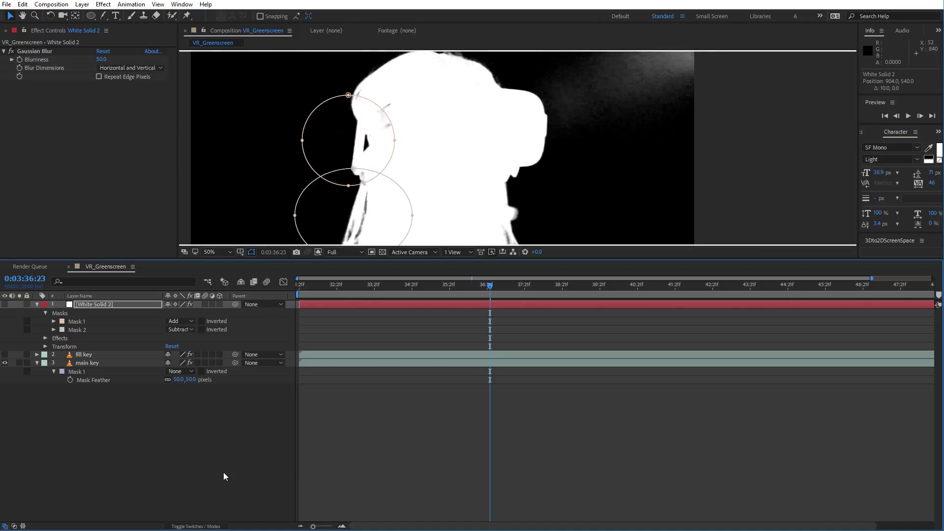
pyautogui.hotkey('shift', 'Right')
pyautogui.hotkey('shift', 'Right')
pyautogui.hotkey('shift', 'Right')
pyautogui.hotkey('shift', 'Right')
pyautogui.hotkey('shift', 'Right')
pyautogui.hotkey('shift', 'Right')
pyautogui.hotkey('shift', 'Right')
pyautogui.hotkey('shift', 'Right')
pyautogui.hotkey('shift', 'Right')
pyautogui.hotkey('shift', 'Right')
pyautogui.hotkey('shift', 'Right')
pyautogui.hotkey('shift', 'Right')
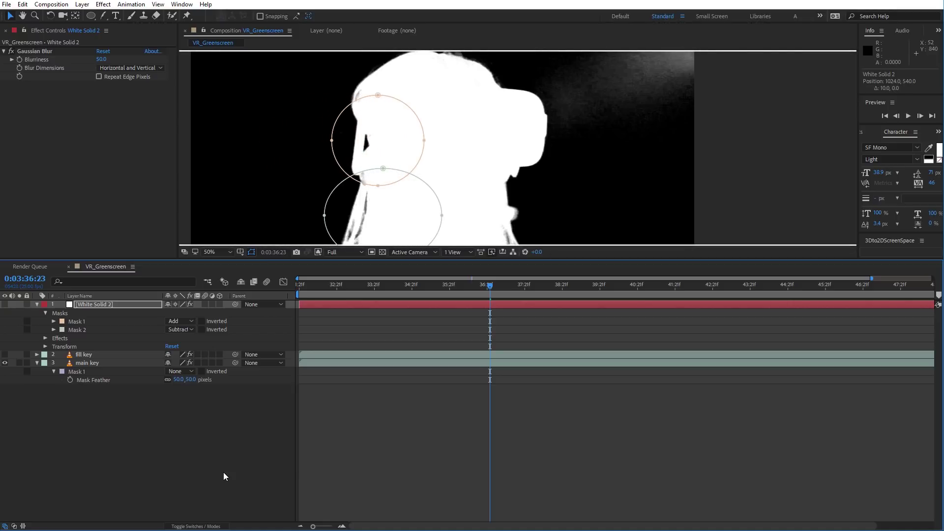
pyautogui.click(147, 362)
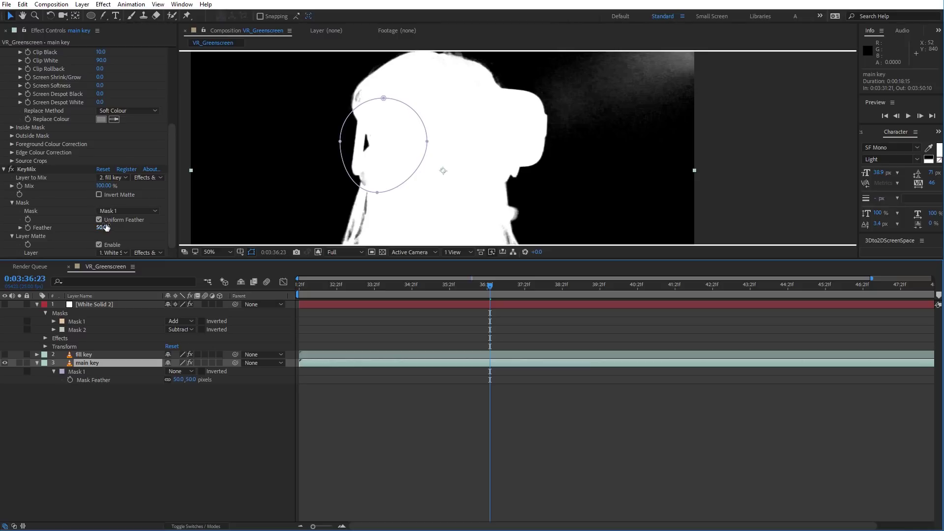
# Step: Delete main key's Mask 1 so KeyMix's Mask falls back to None
pyautogui.click(88, 372)
pyautogui.press('Delete')
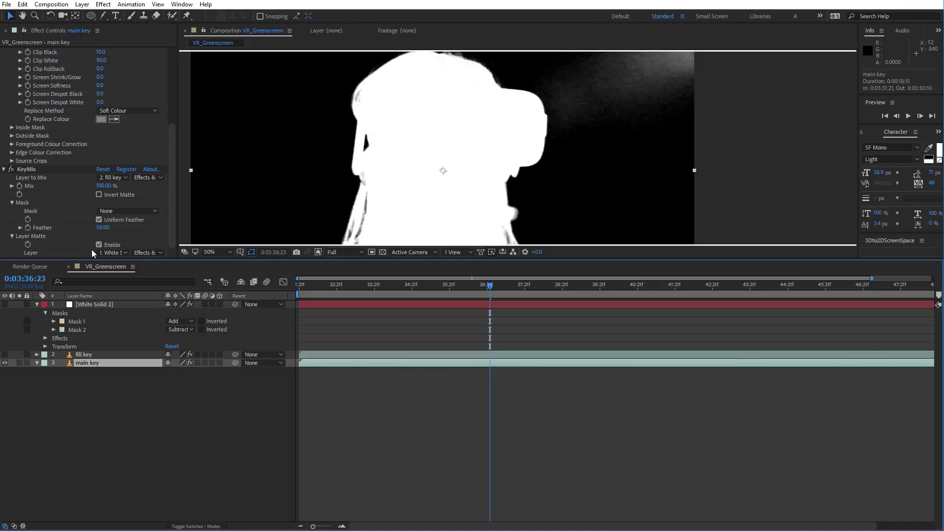
pyautogui.click(26, 170)
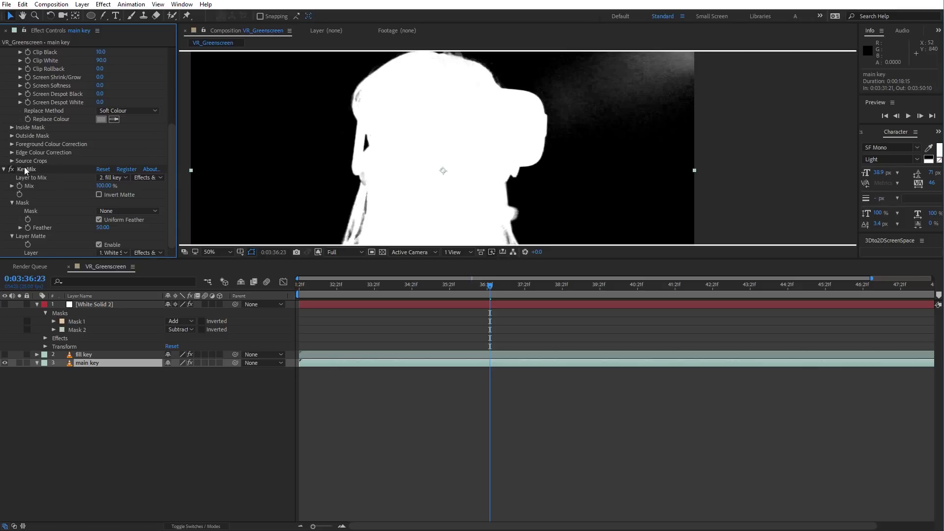
# Step: Duplicate KeyMix into two extra copies and check the composition settings without changes
pyautogui.hotkey('ctrl', 'd')
pyautogui.hotkey('ctrl', 'd')
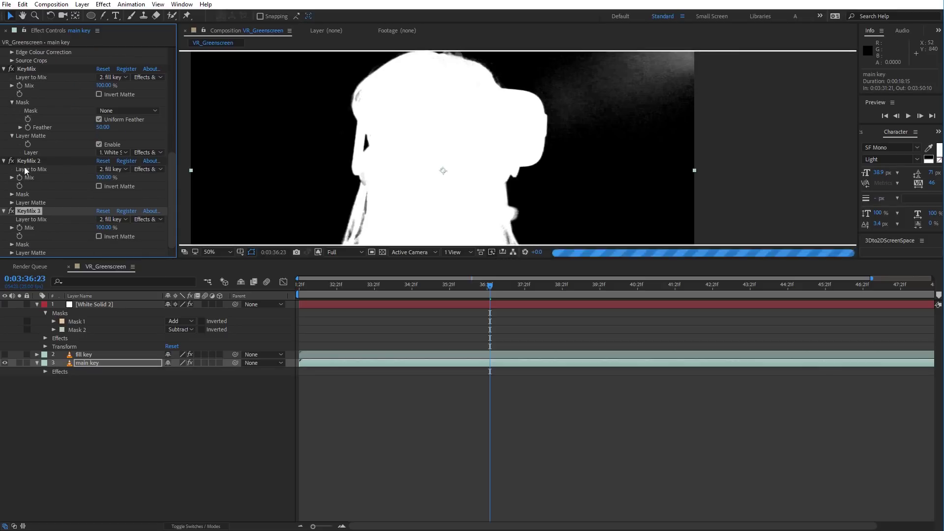
pyautogui.click(15, 170)
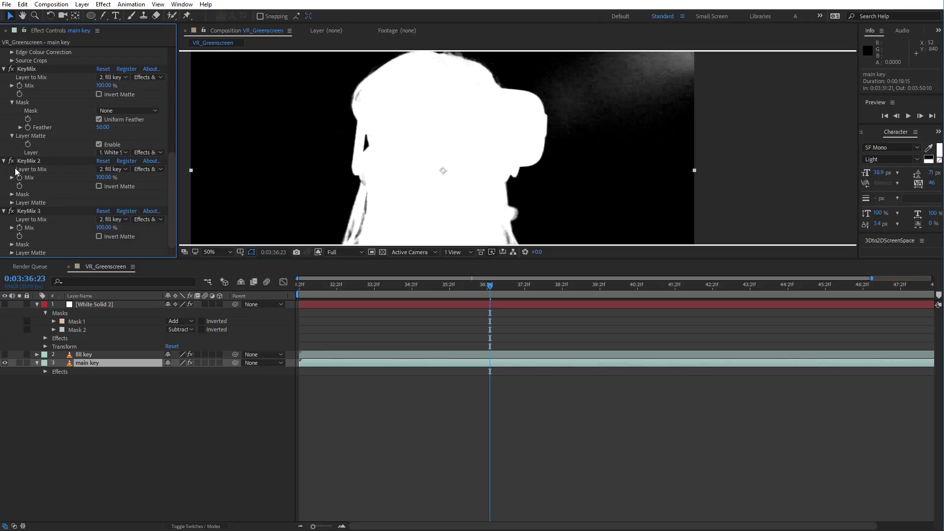
pyautogui.click(368, 187)
pyautogui.hotkey('ctrl', 'k')
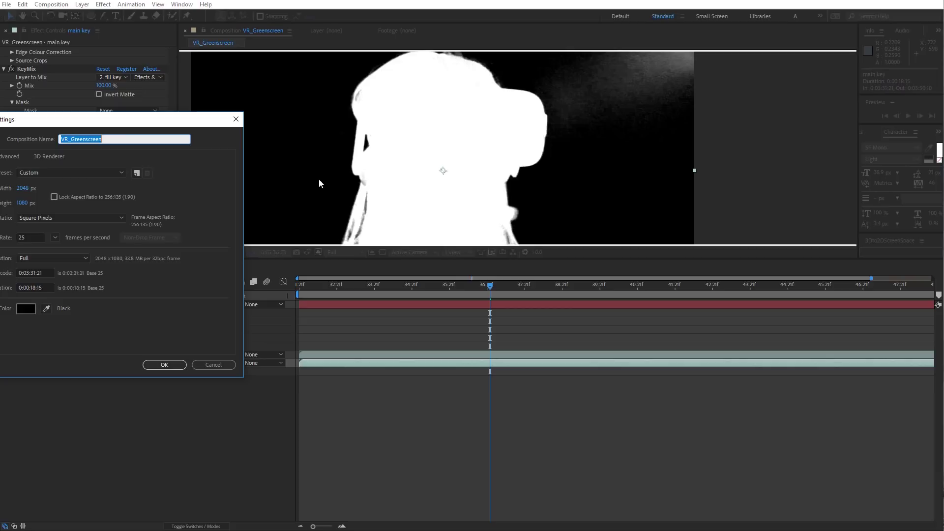
pyautogui.moveTo(6, 118); pyautogui.dragTo(157, 160)
pyautogui.press('Return')
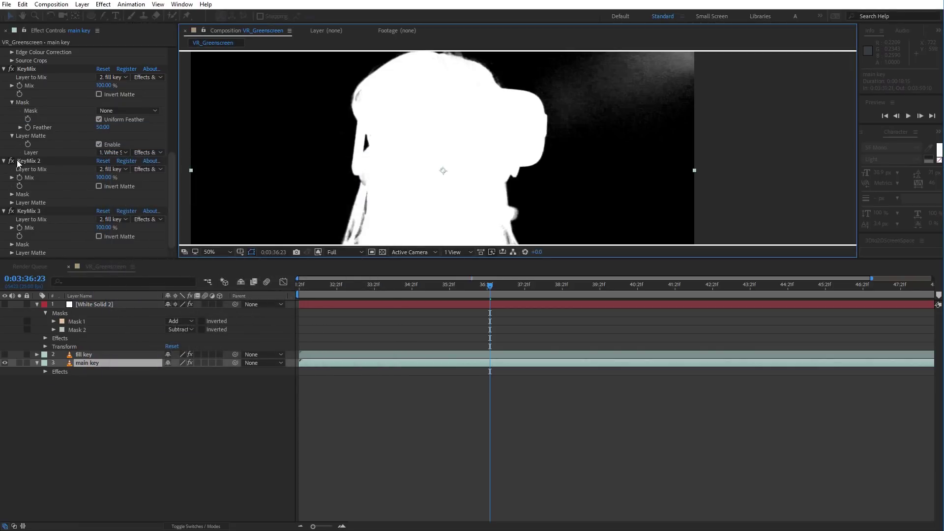
# Step: Delete the KeyMix 2 and 3 copies and deactivate the KeyMix licence
pyautogui.click(31, 161)
pyautogui.keyDown('ctrl'); pyautogui.click(38, 209); pyautogui.keyUp('ctrl')
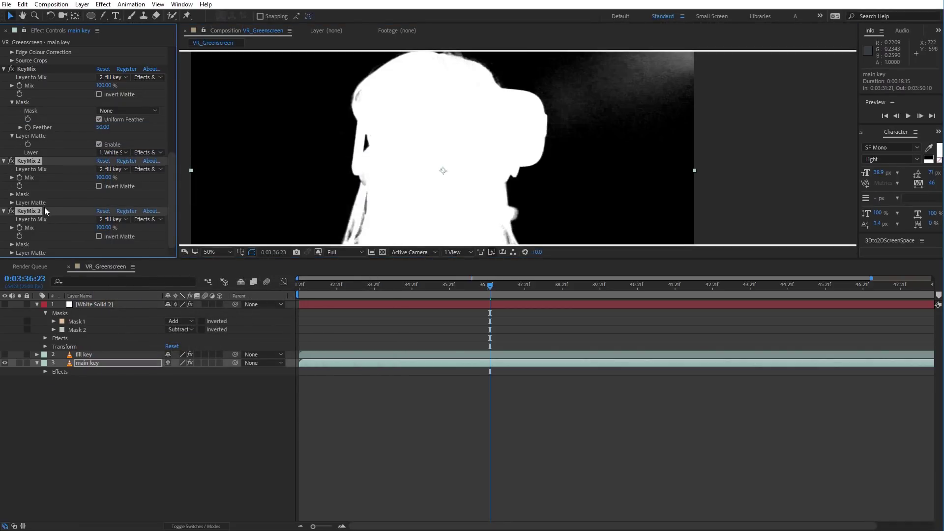
pyautogui.press('Delete')
pyautogui.click(126, 169)
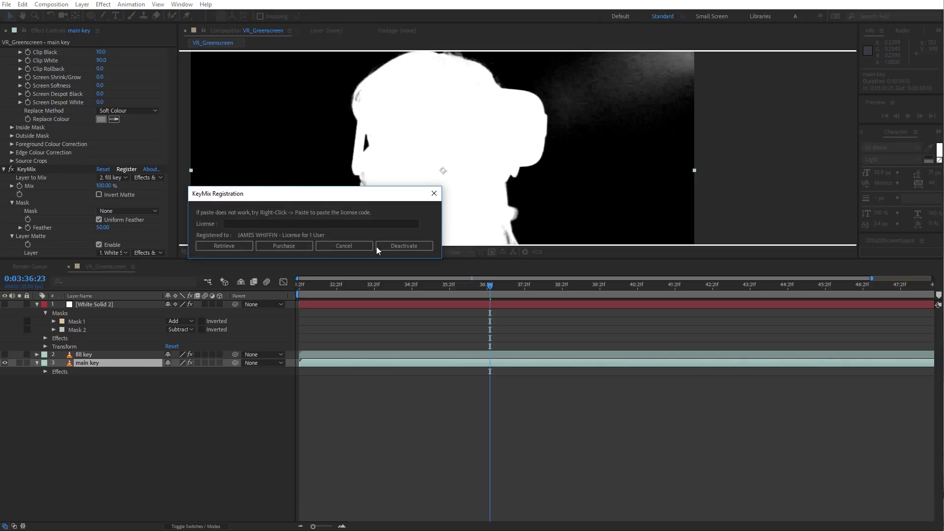
pyautogui.click(378, 247)
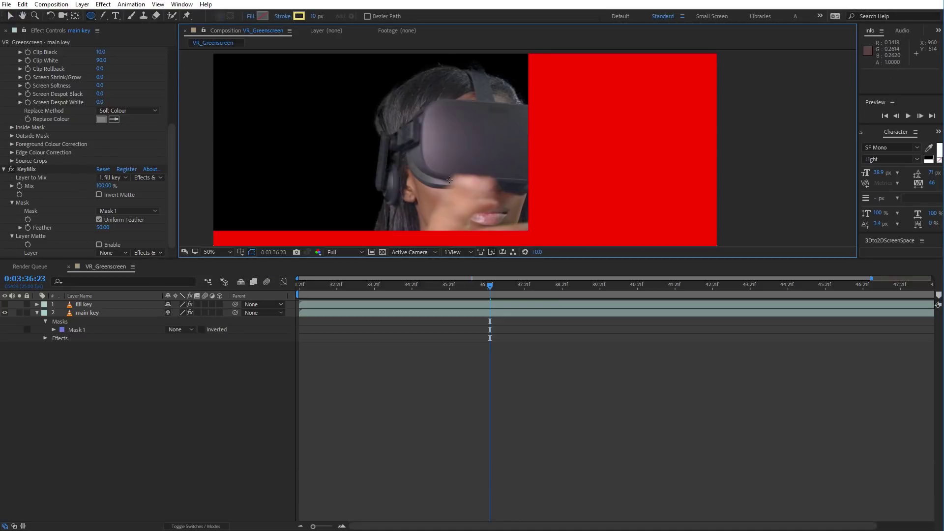
pyautogui.press('v')
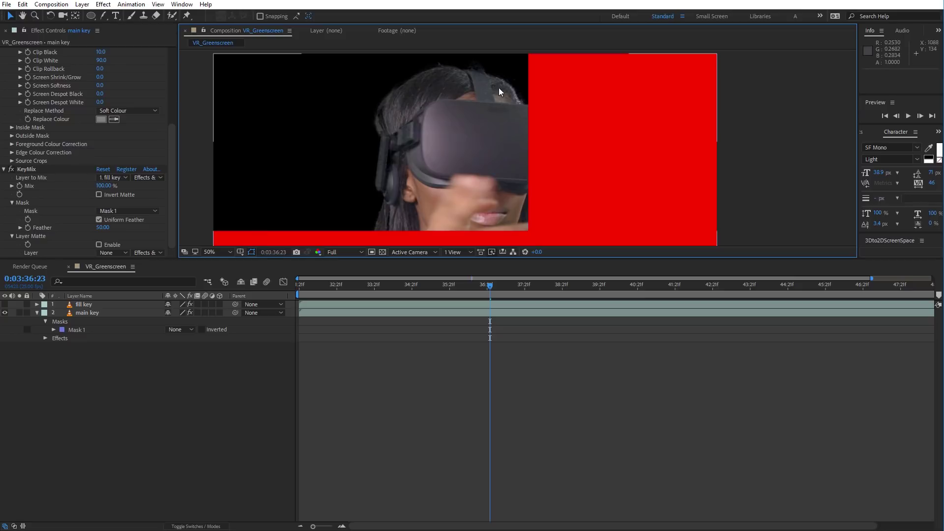
pyautogui.press('h')
pyautogui.moveTo(279, 206); pyautogui.dragTo(380, 210)
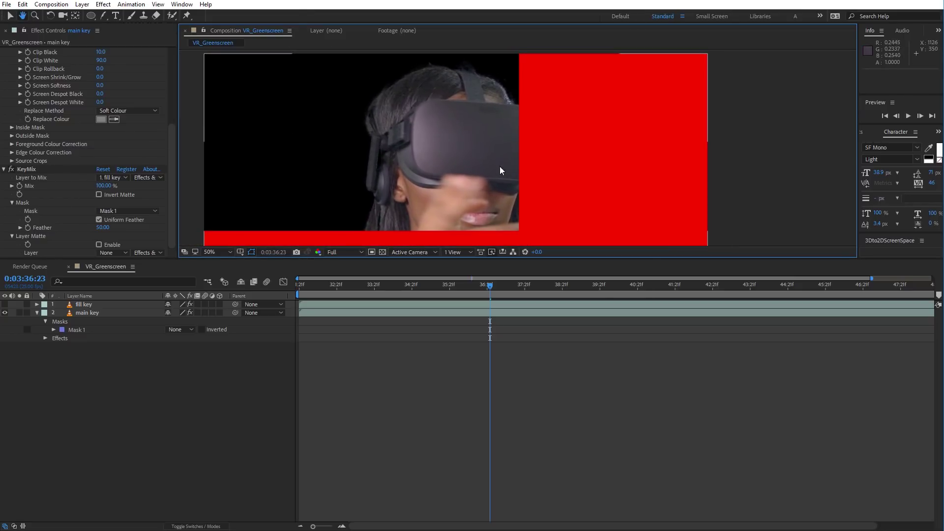
pyautogui.press('v')
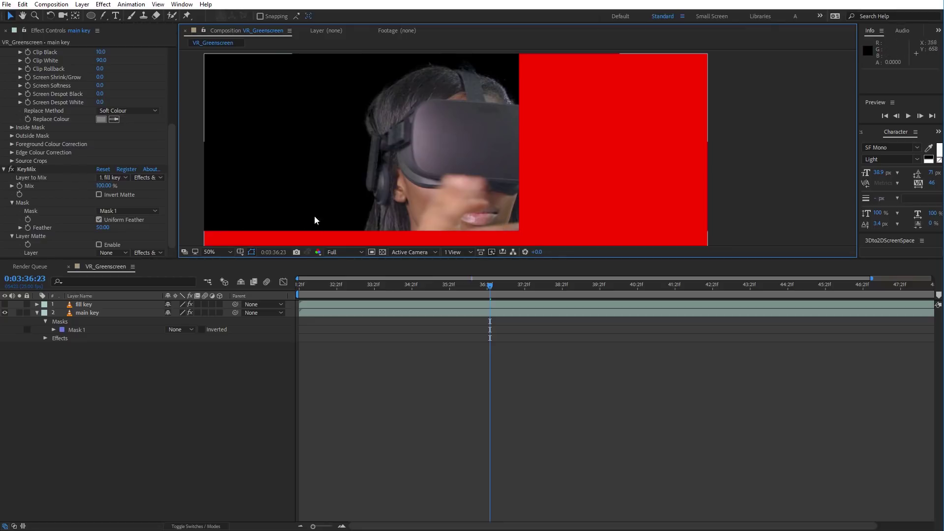
pyautogui.hotkey('ctrl', 'k')
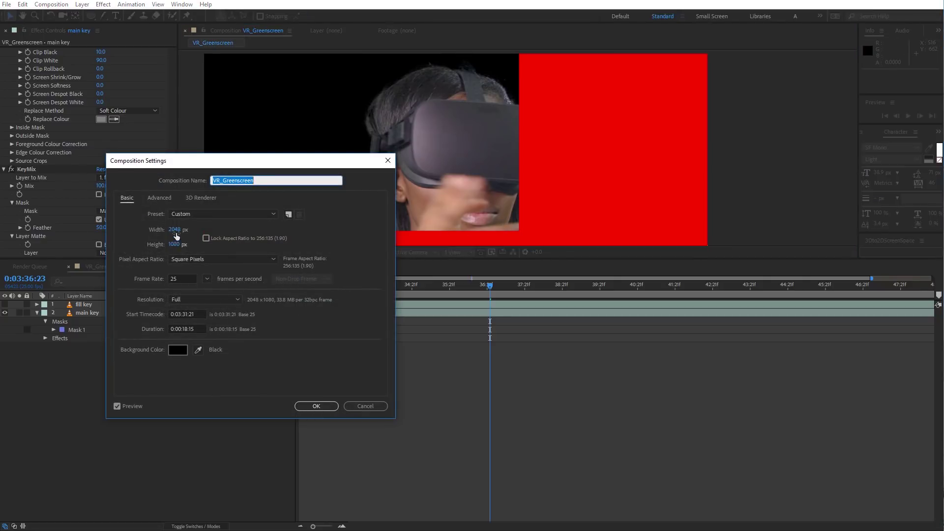
pyautogui.click(325, 405)
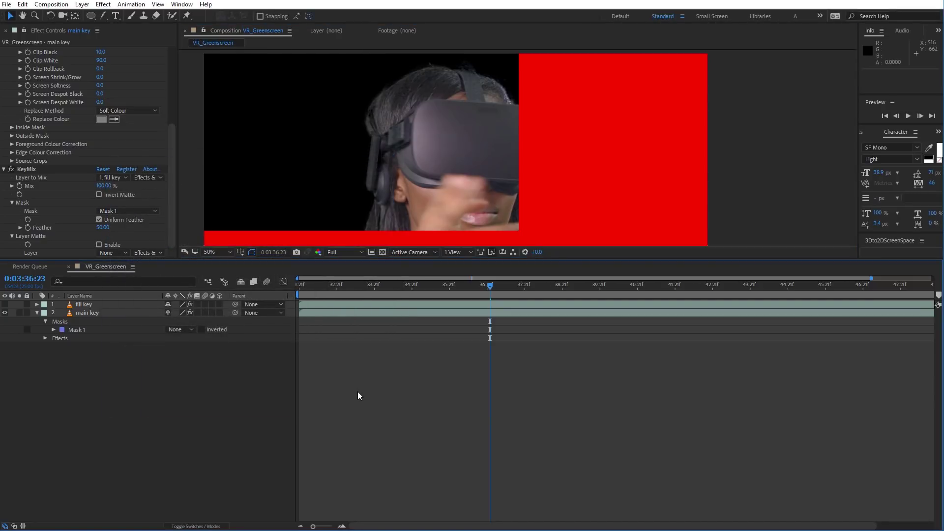